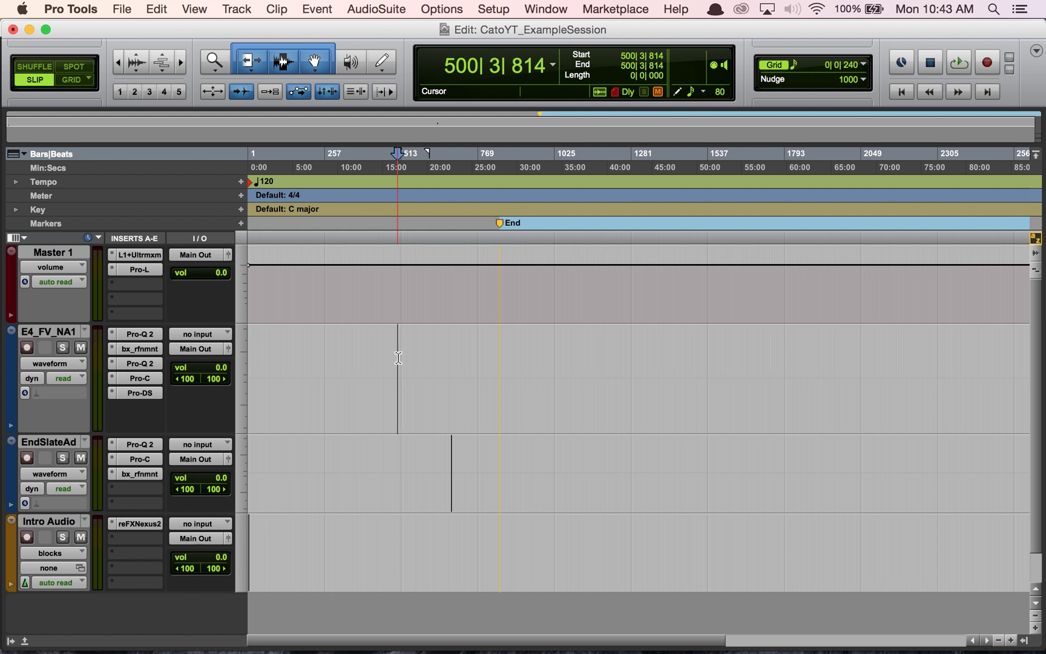
Glance at the Options menu, then turn off Smart Tool and switch to the Trim tool.
click(442, 10)
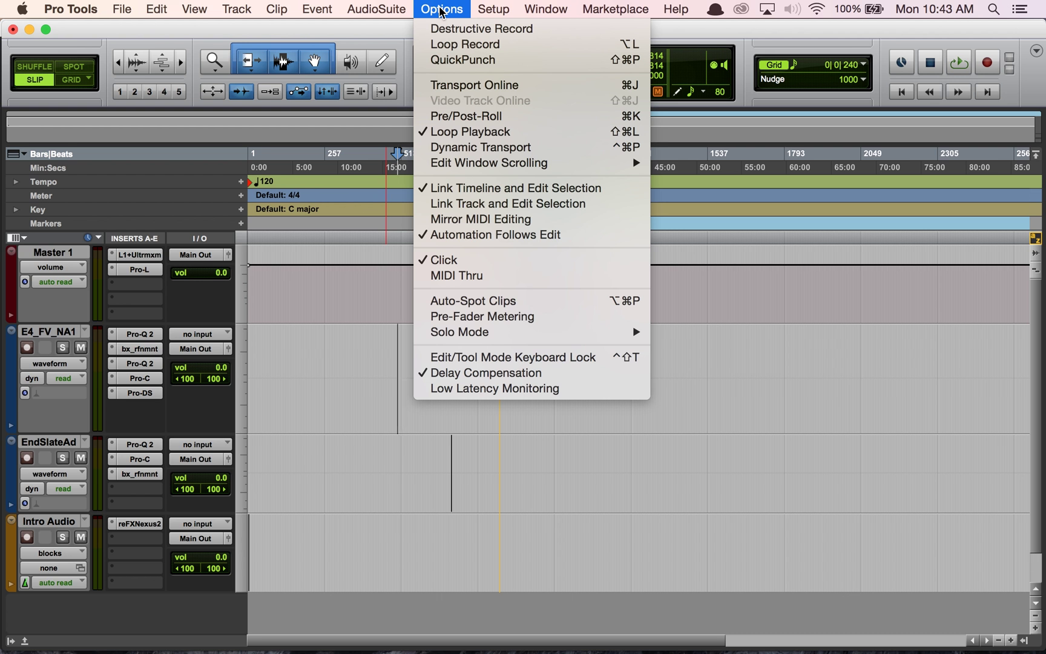
click(437, 319)
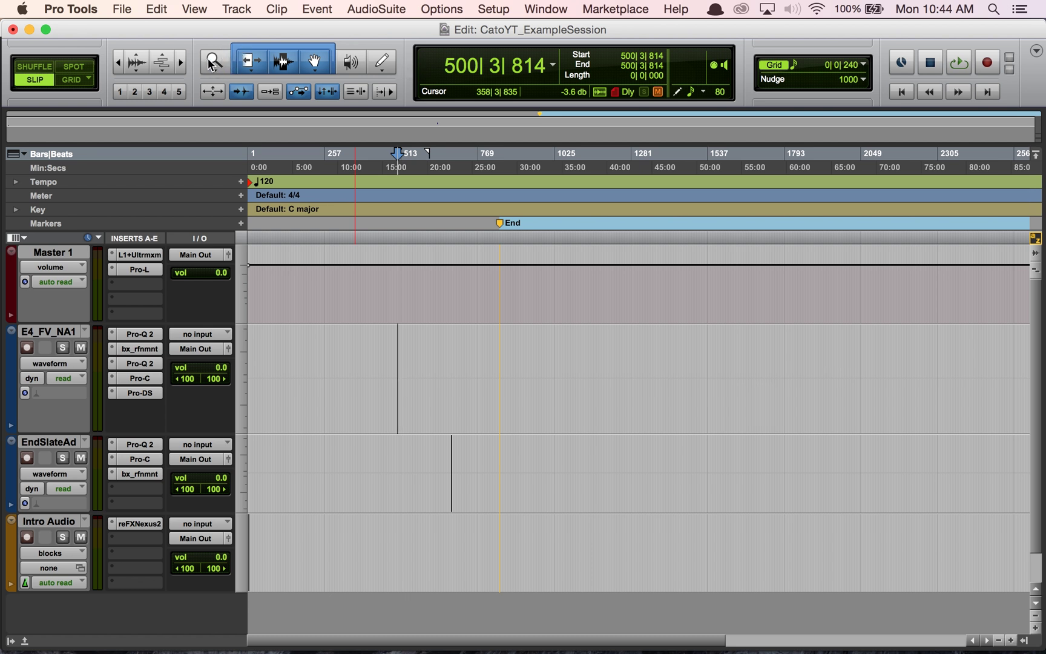
key(F8)
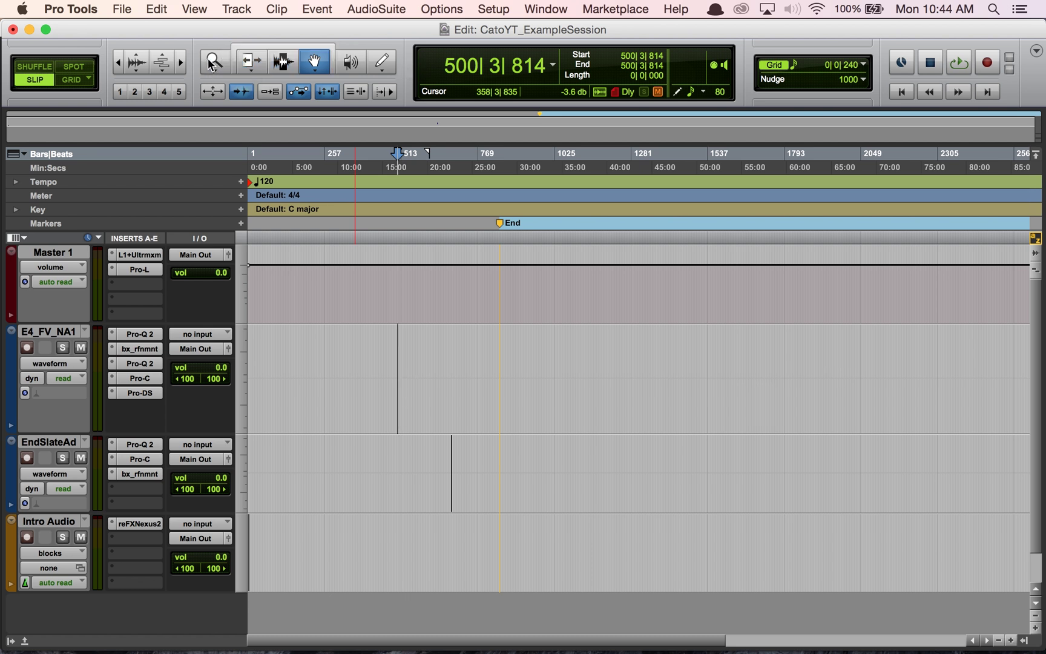
key(F6)
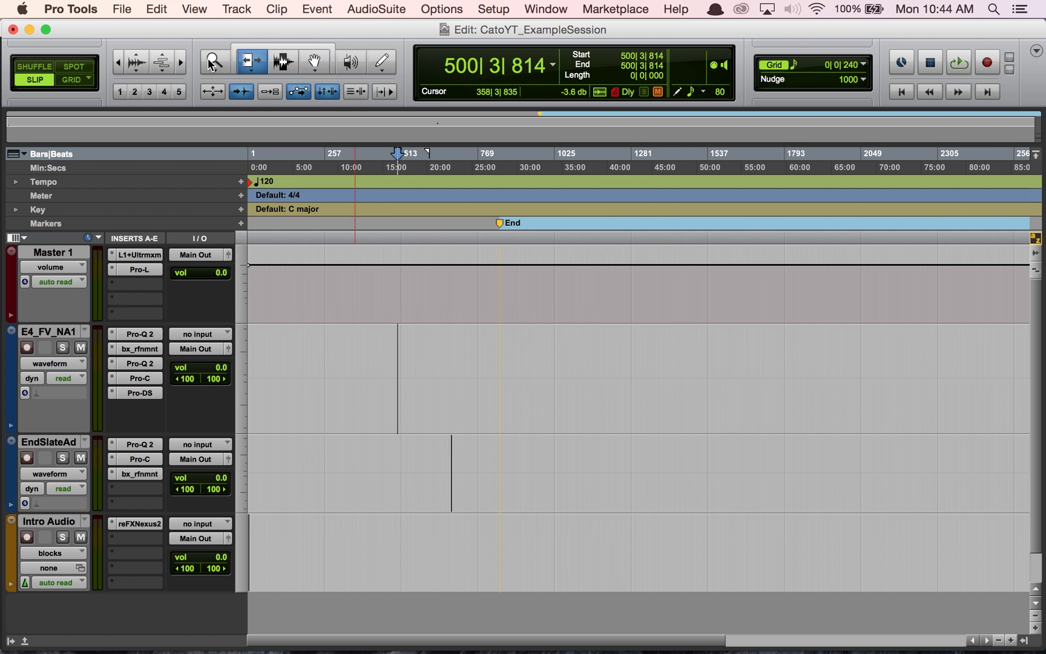
Cycle through Zoom, Trim, Selector, Grabber and Scrubber, ending on the Pencil tool.
key(F5)
key(F6)
key(F7)
key(F8)
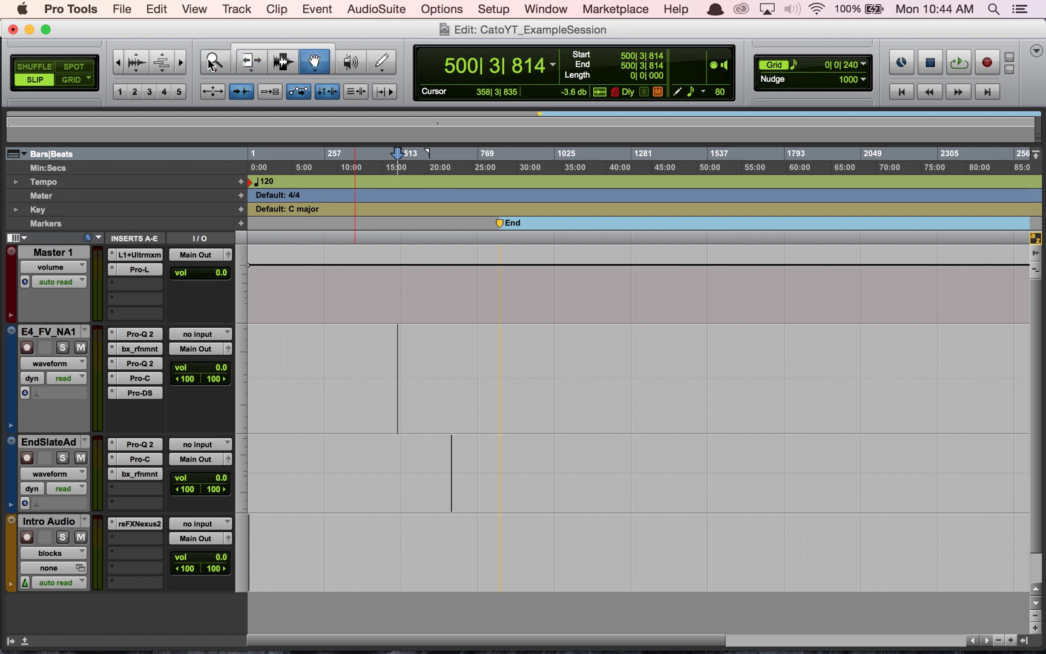
key(F9)
key(F10)
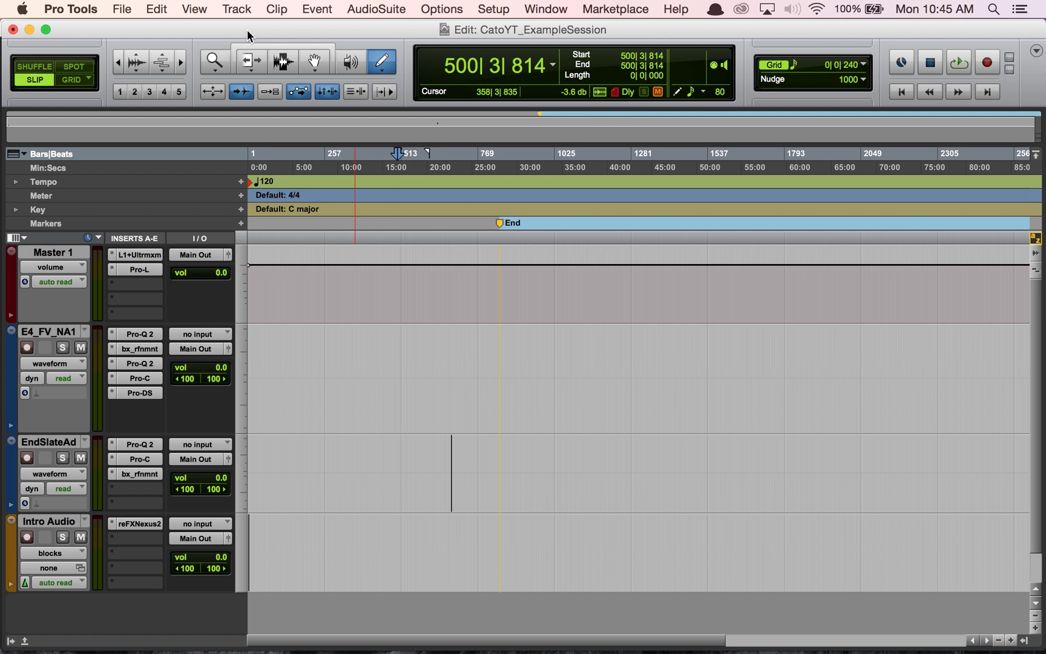
Return to the Grabber tool, then cycle it to the Separation Grabber mode with F8.
key(F8)
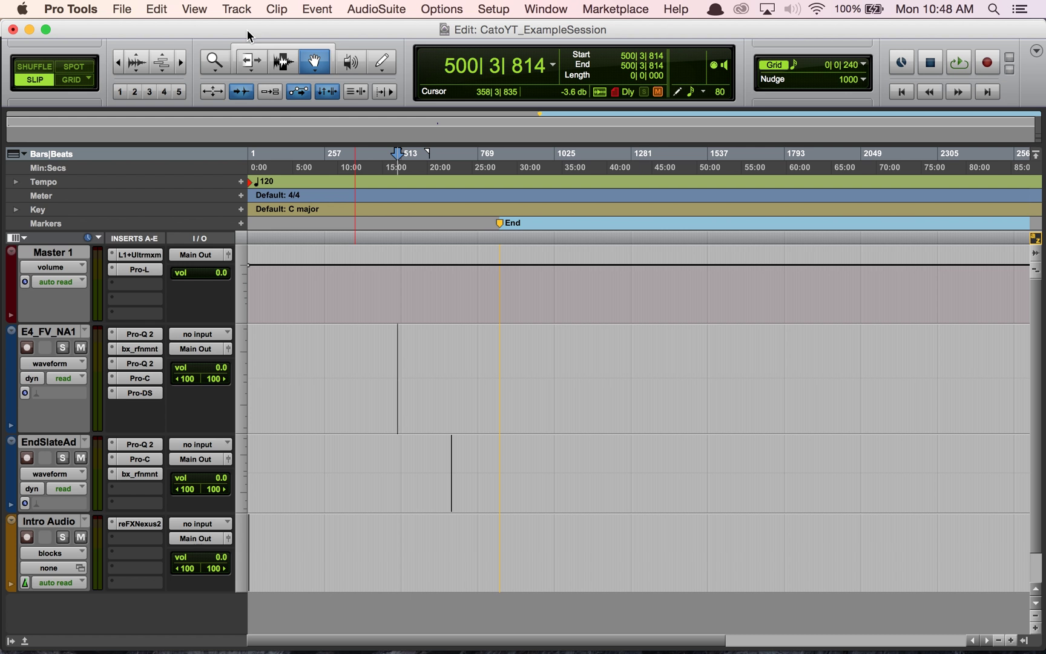
key(F8)
key(F8)
key(F8)
key(F8)
key(F8)
key(F8)
key(F8)
key(F8)
key(F8)
Enable Edit/Tool Mode Keyboard Lock from the Options menu.
click(440, 9)
click(439, 10)
click(439, 9)
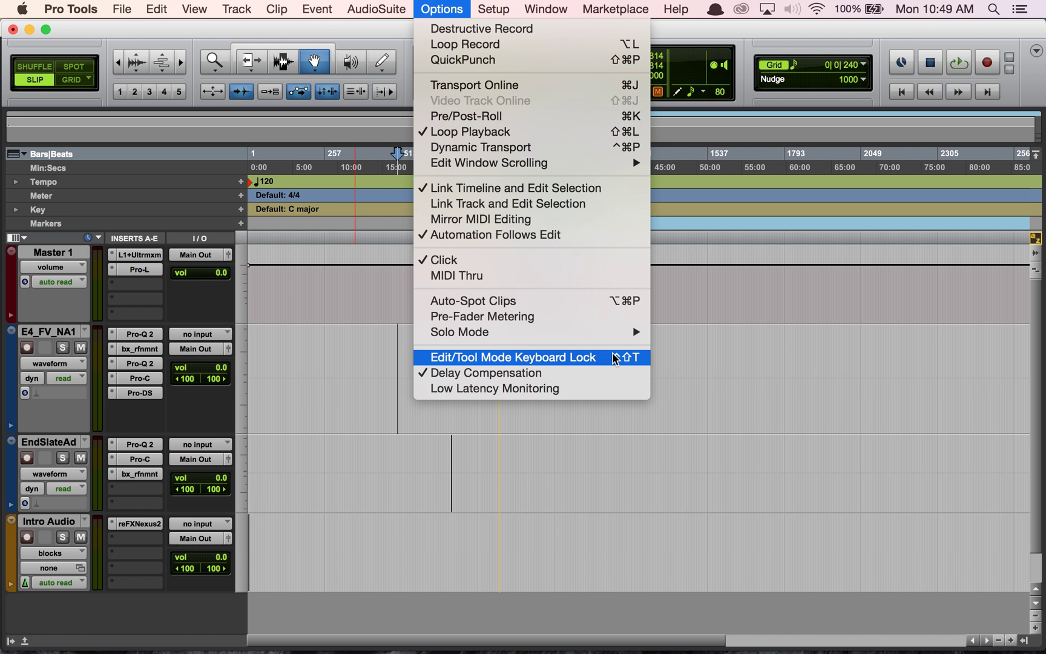
click(594, 362)
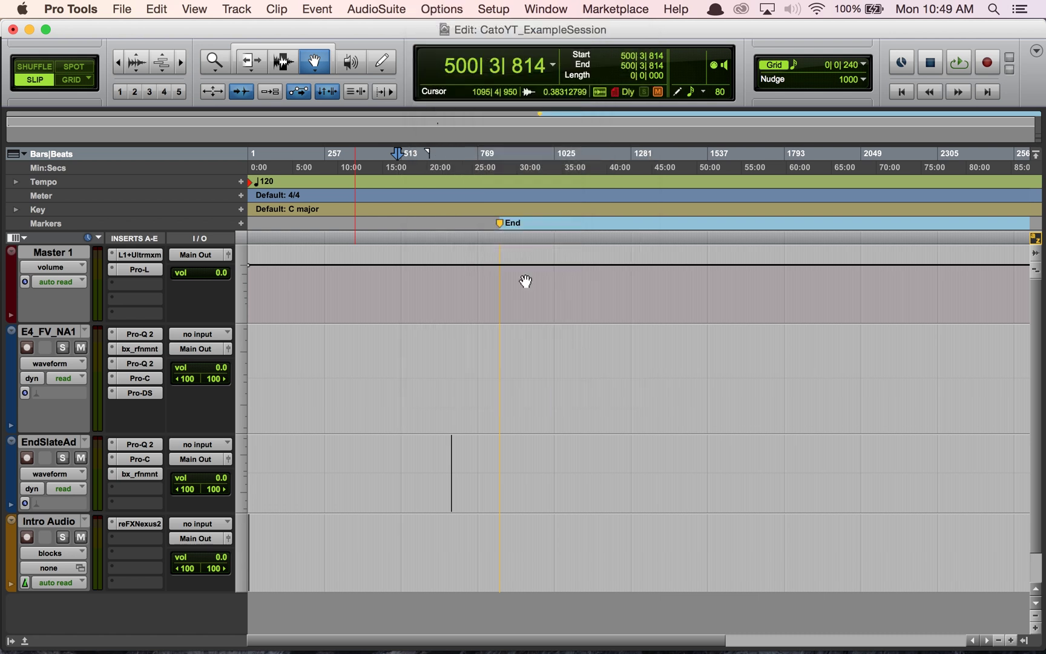
Reopen the Options menu to confirm Keyboard Lock is checked.
click(448, 7)
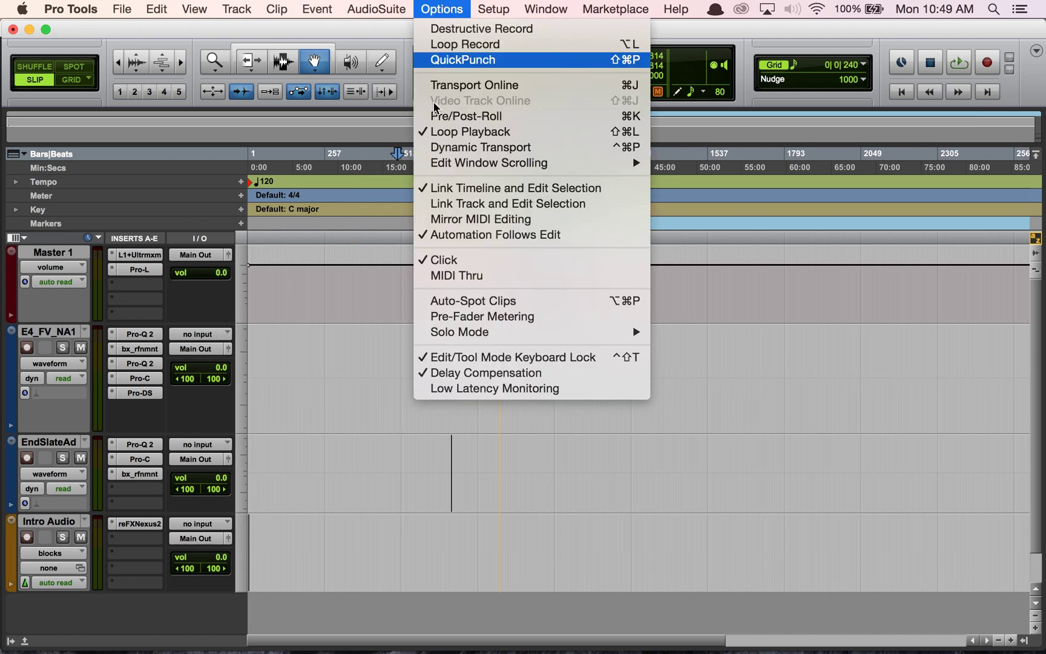
click(431, 9)
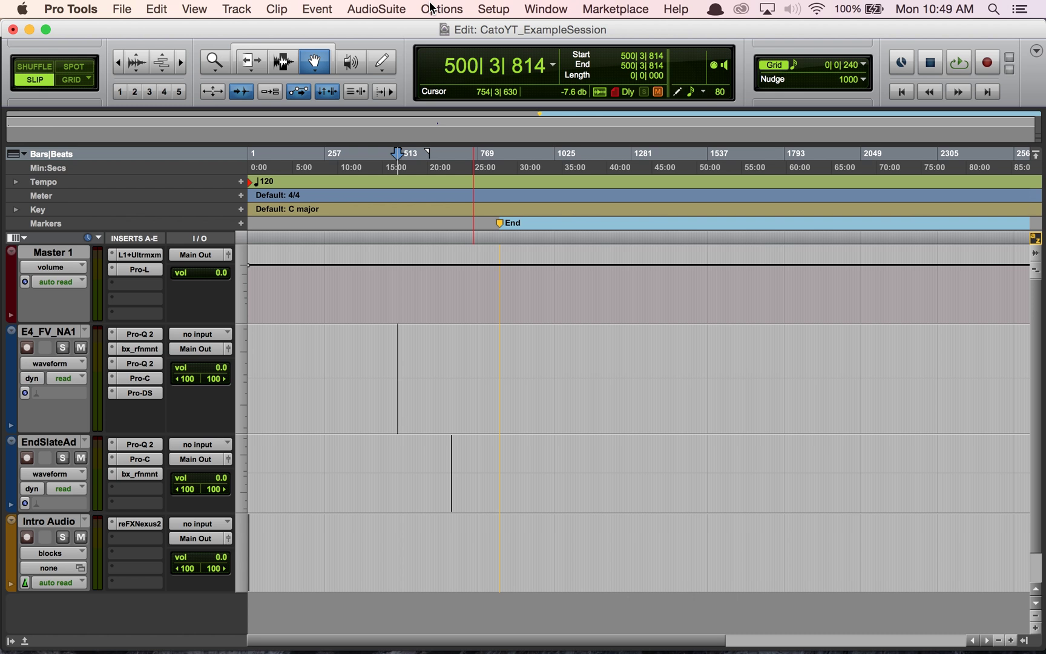
click(431, 8)
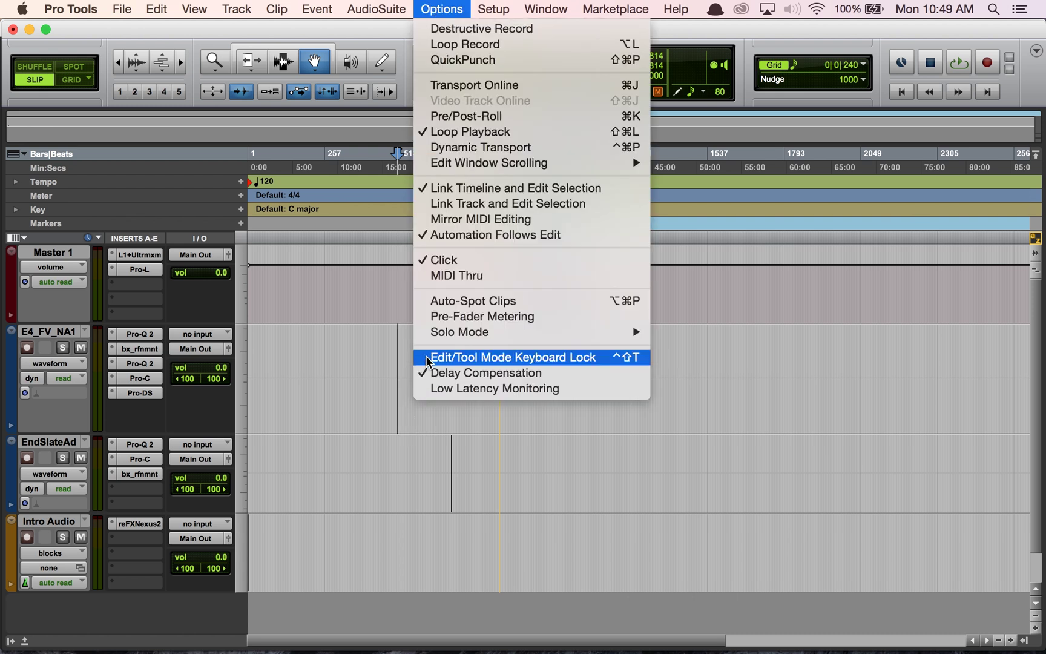
click(459, 6)
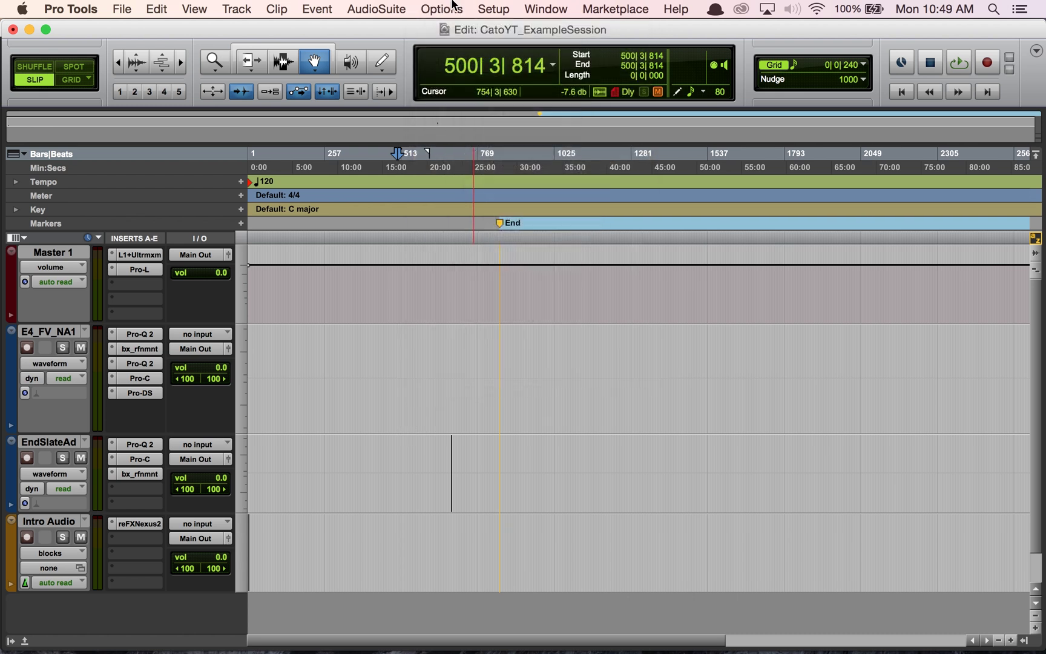
click(454, 6)
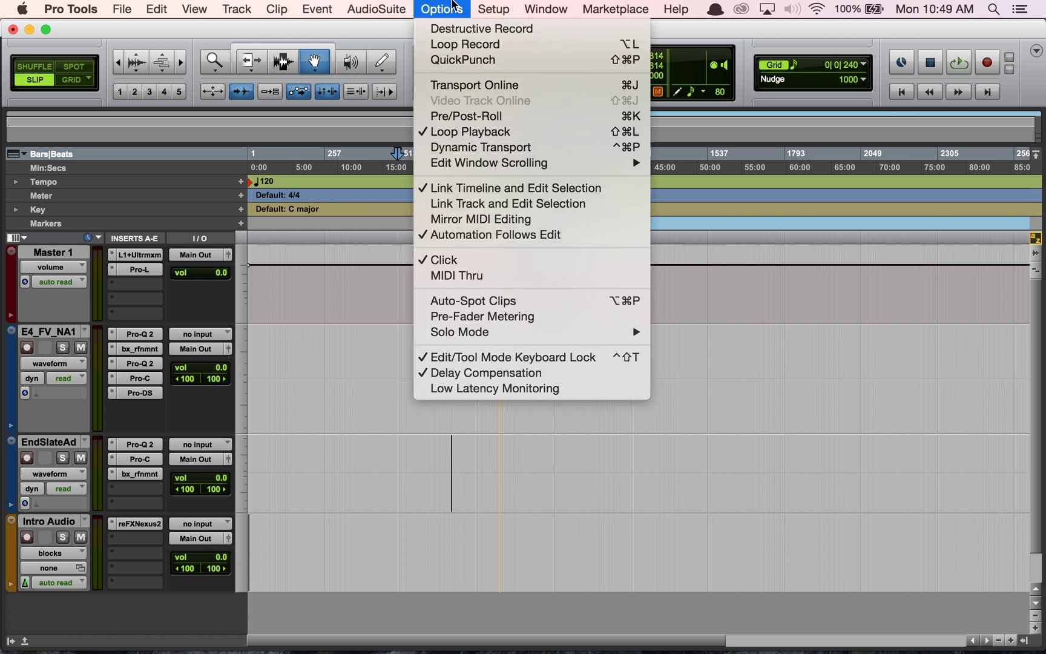
click(510, 358)
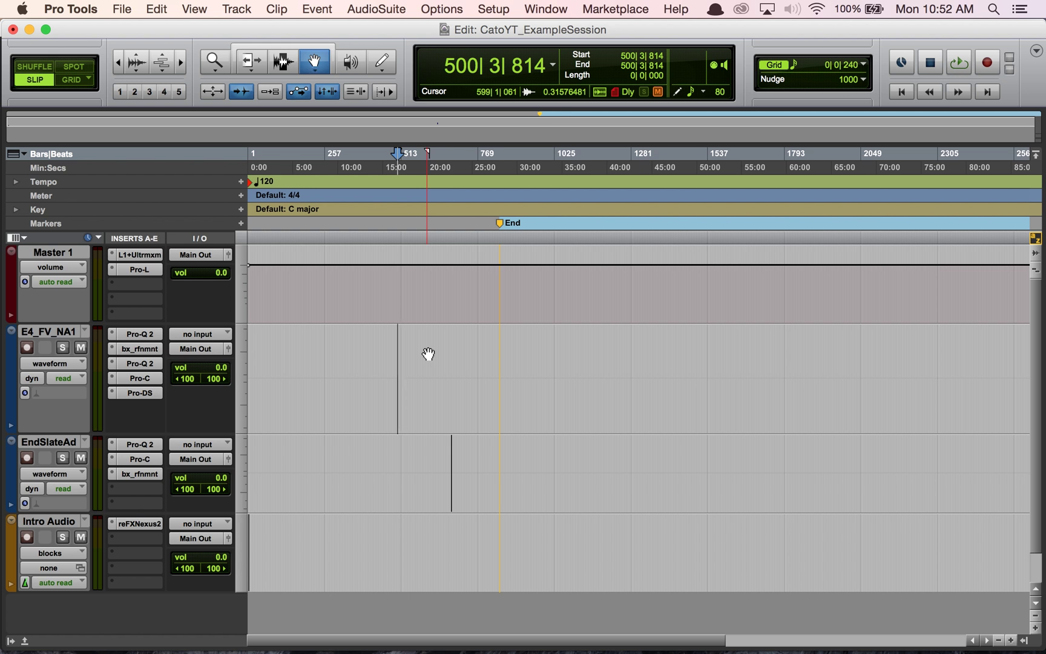
Pick Separation from the Grabber's mode pop-up and verify Keyboard Lock in Options.
click(315, 68)
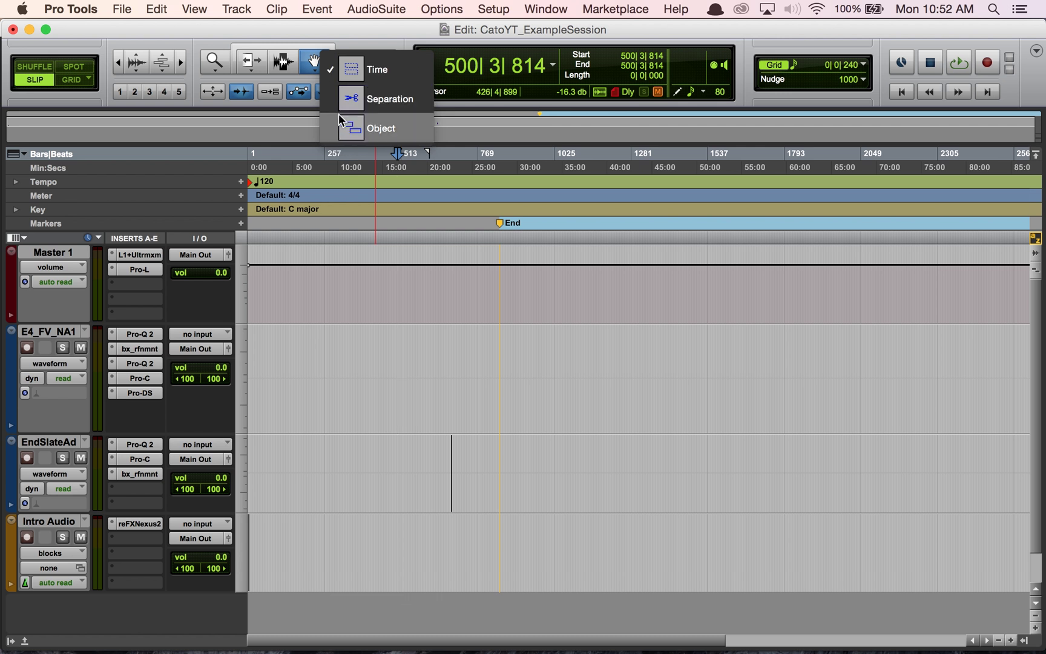
click(312, 61)
click(313, 60)
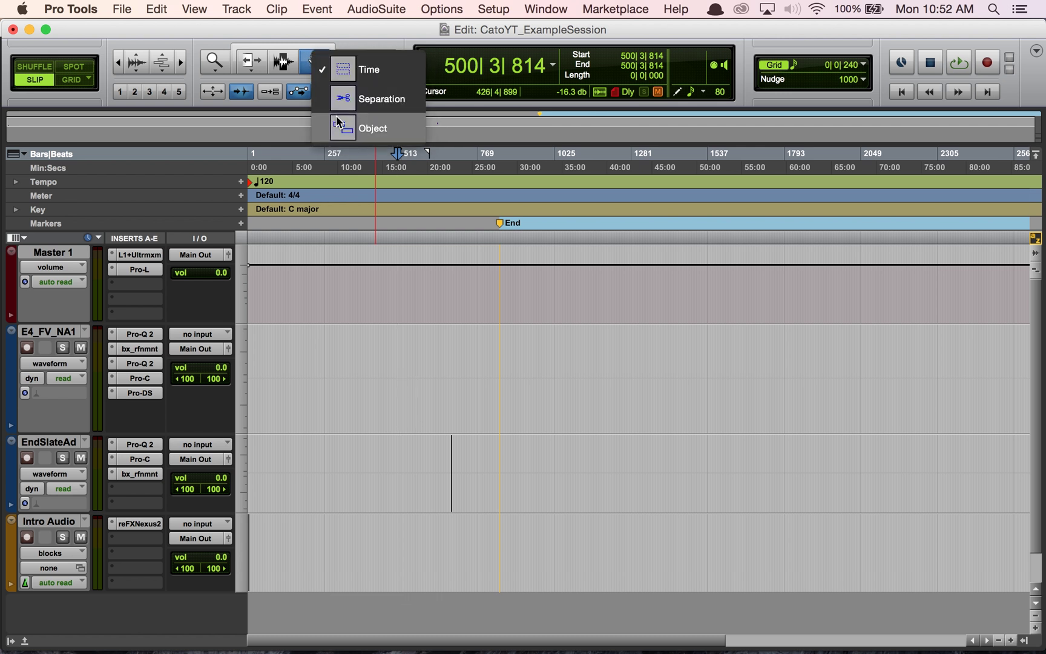
click(339, 100)
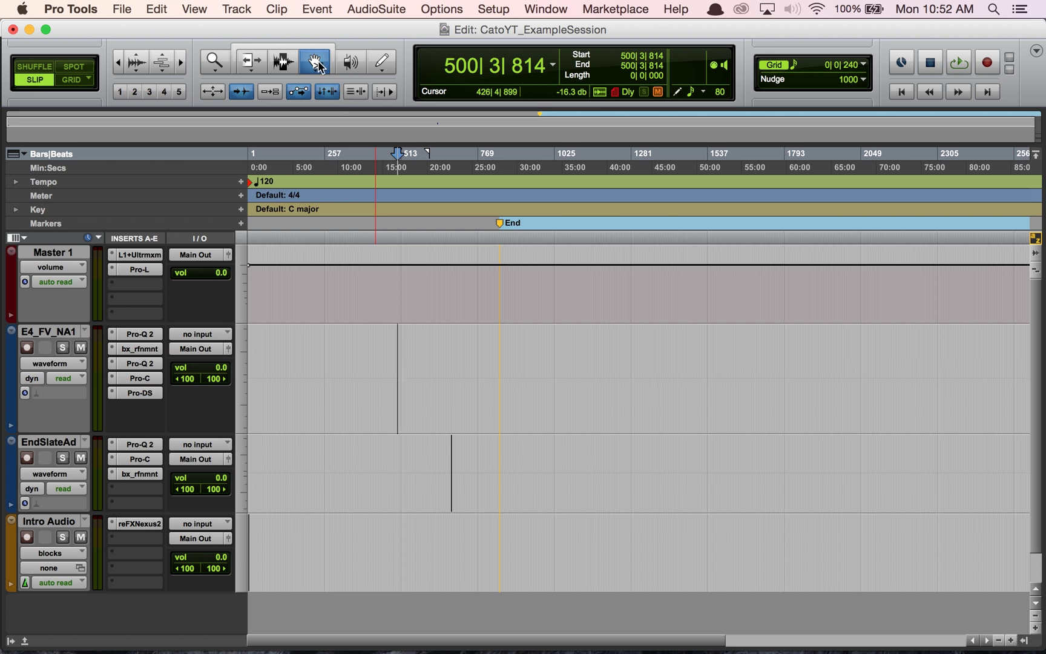
click(435, 7)
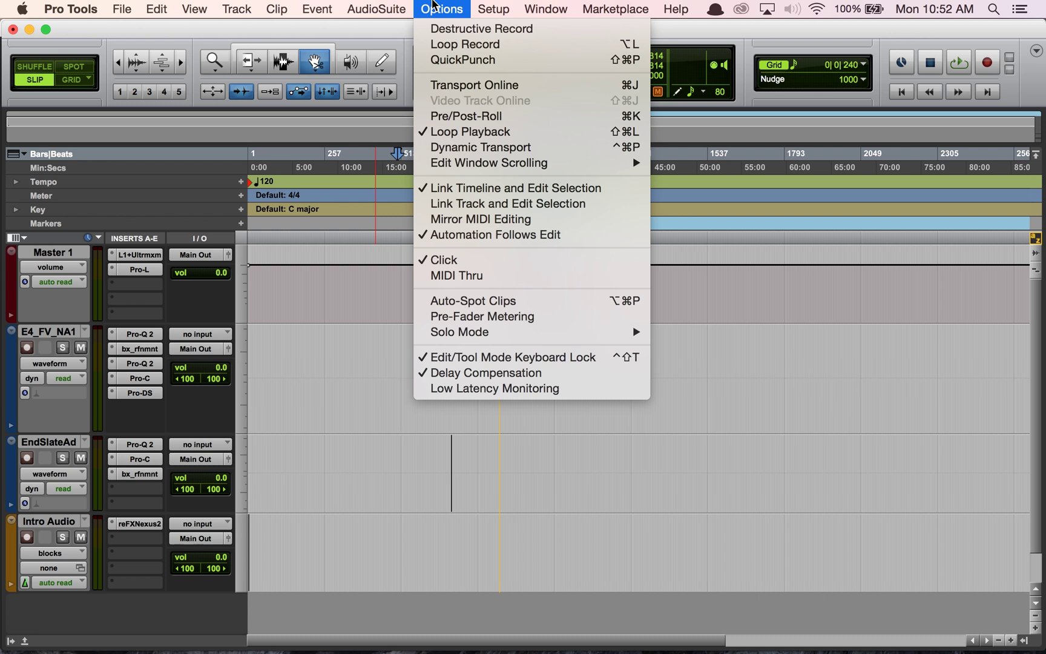
click(434, 8)
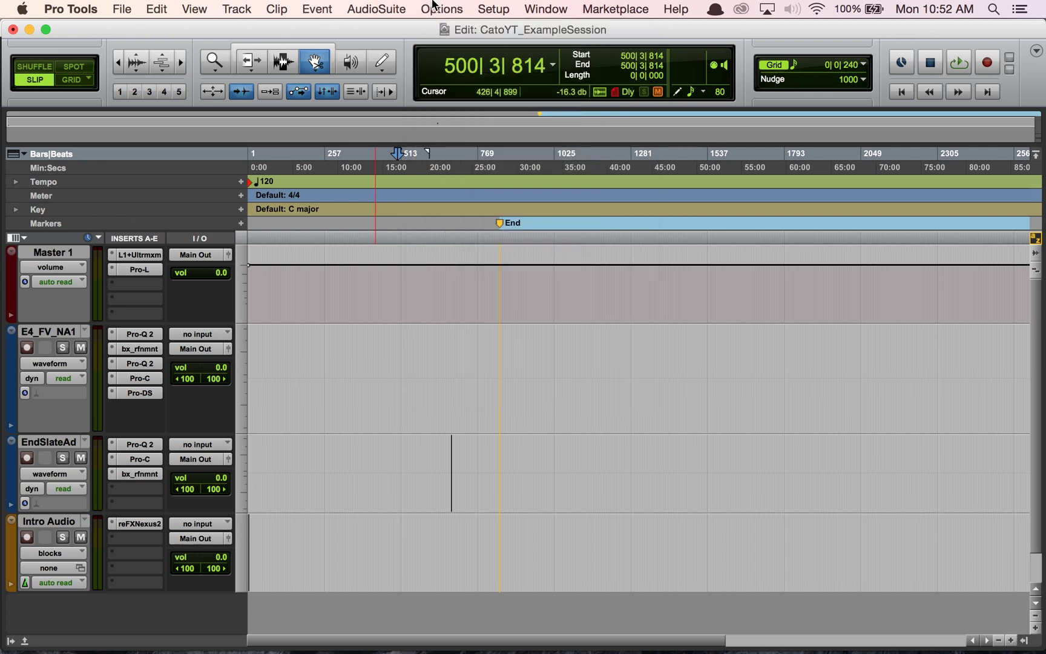